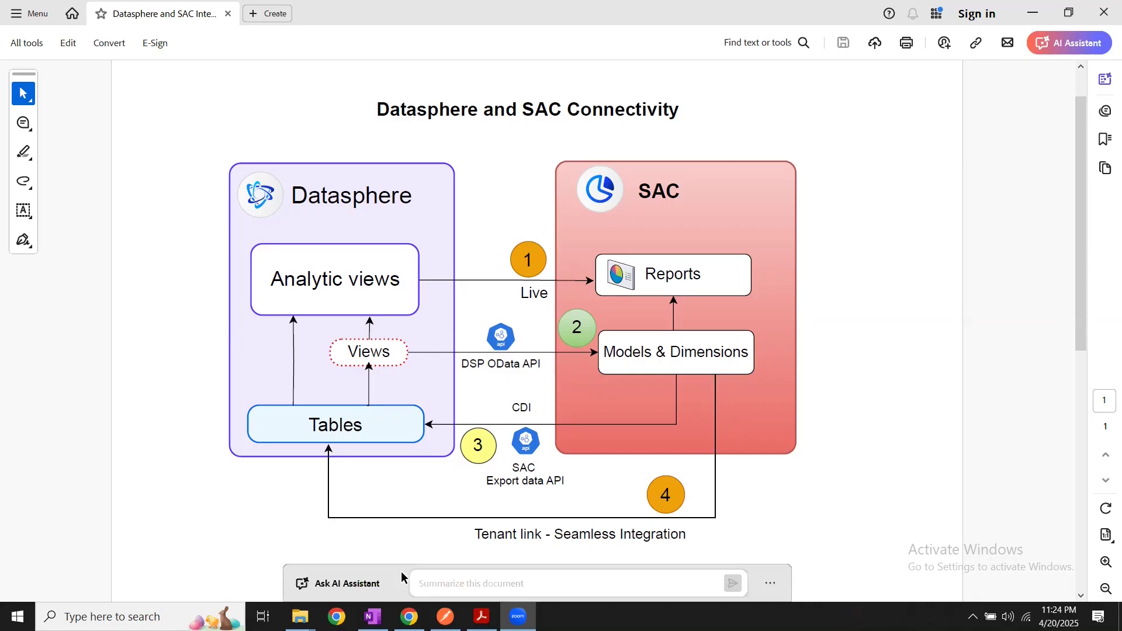
# Switch to the OneNote page on Datasphere and SAC connectivity and review the live connection prerequisites and setup notes.
pyautogui.hotkey('alt', 'Tab')
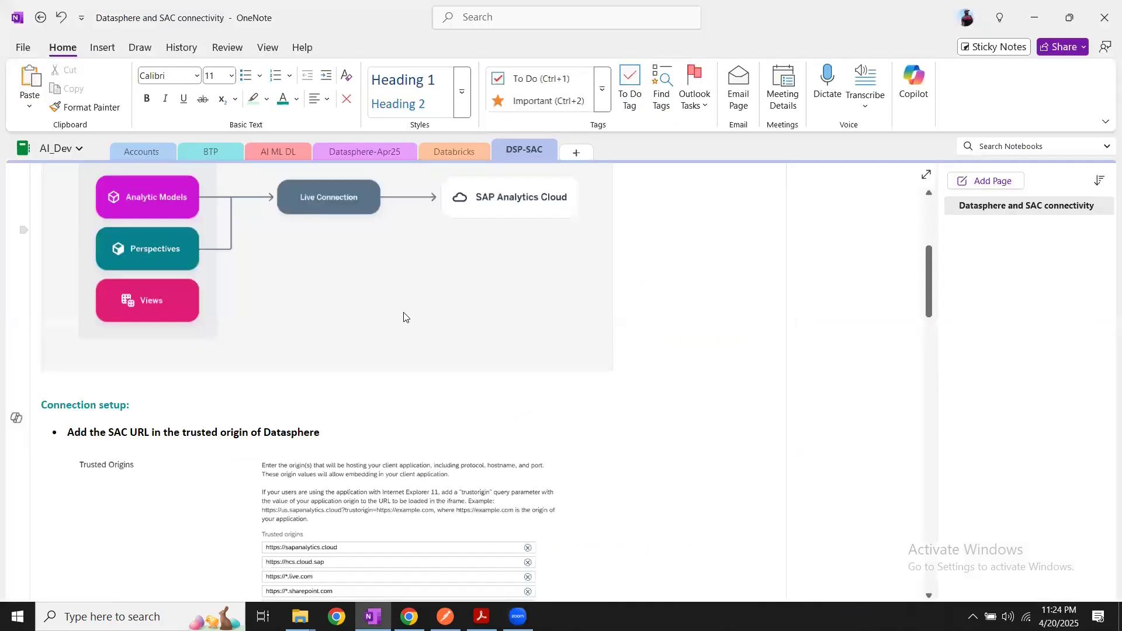
pyautogui.scroll(5, 439, 329)
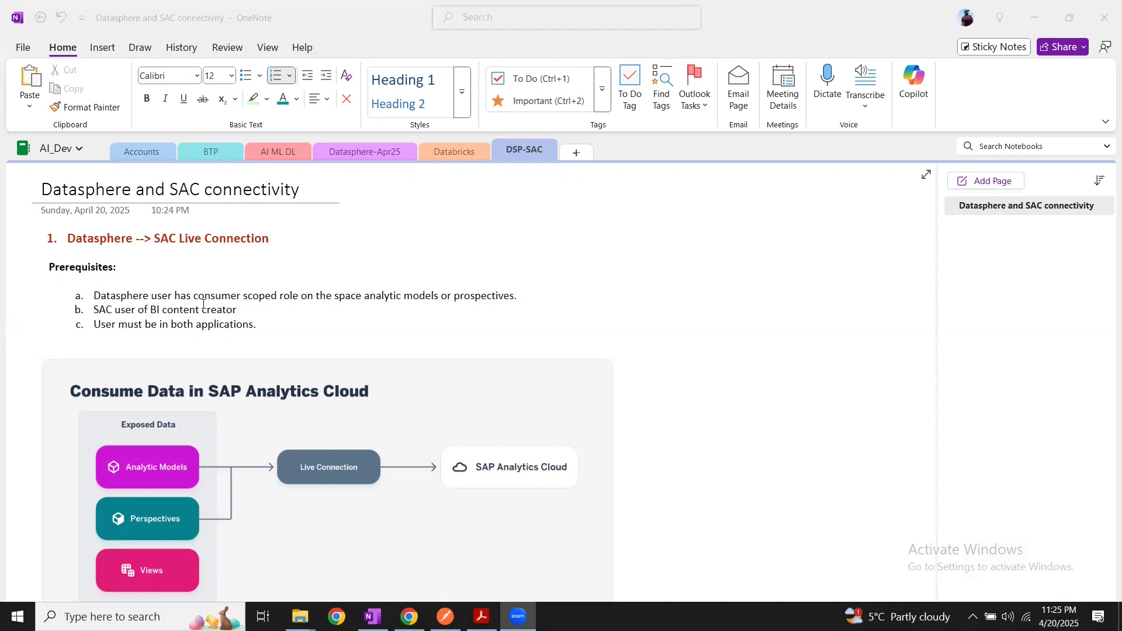
pyautogui.scroll(-2, 203, 303)
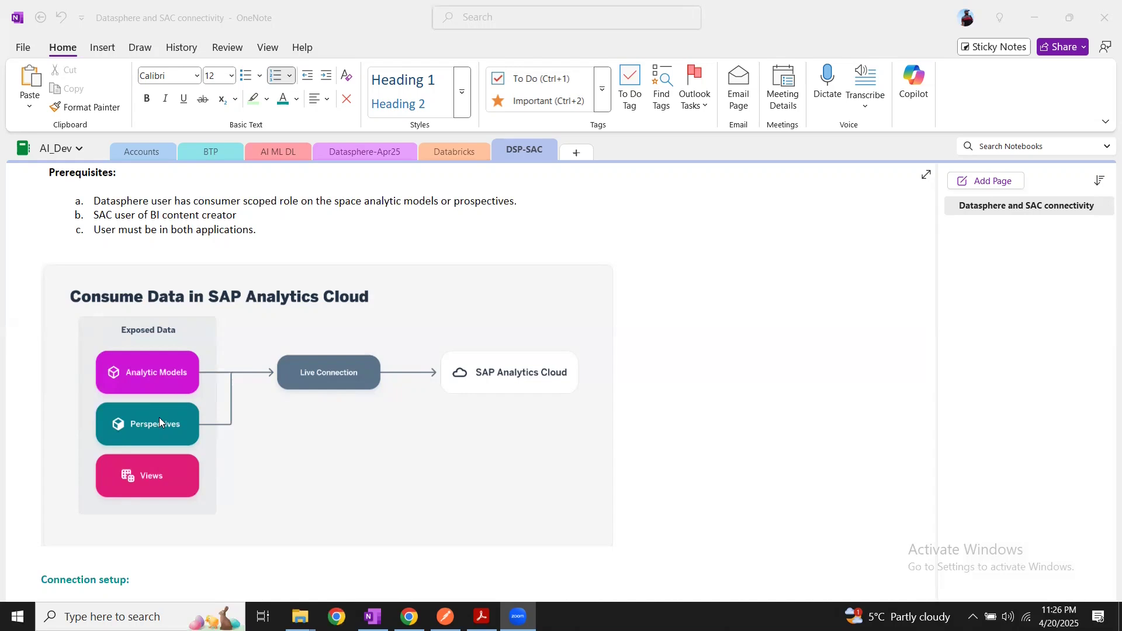
pyautogui.scroll(-5, 159, 417)
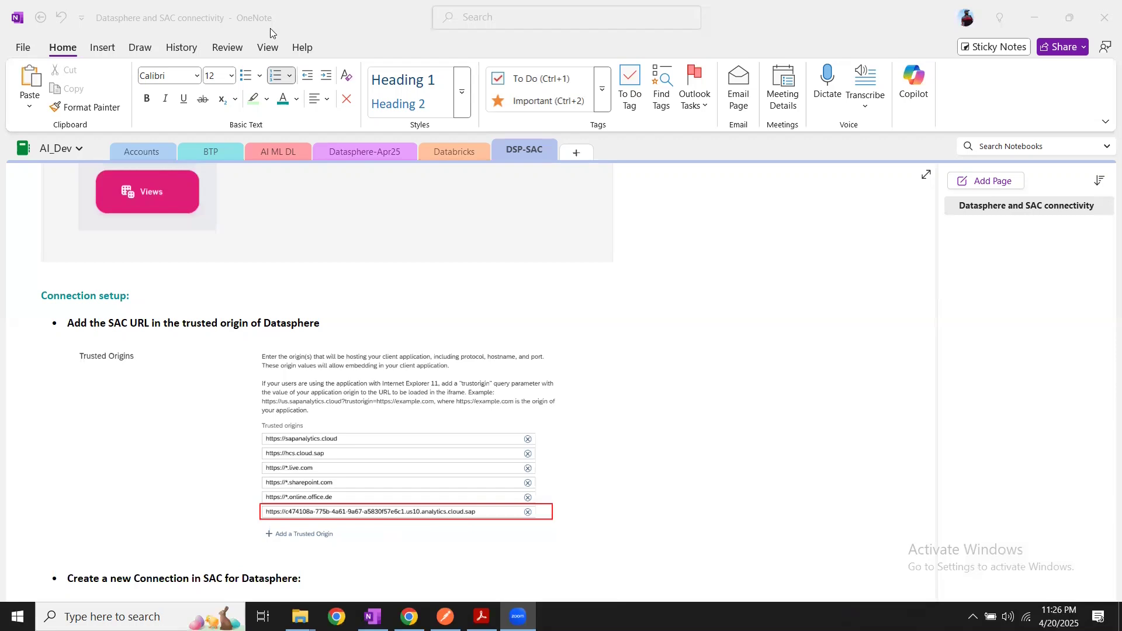
# Switch to the browser and open the App Integration settings in SAP Datasphere's system administration to view the trusted origins.
pyautogui.hotkey('alt', 'Tab')
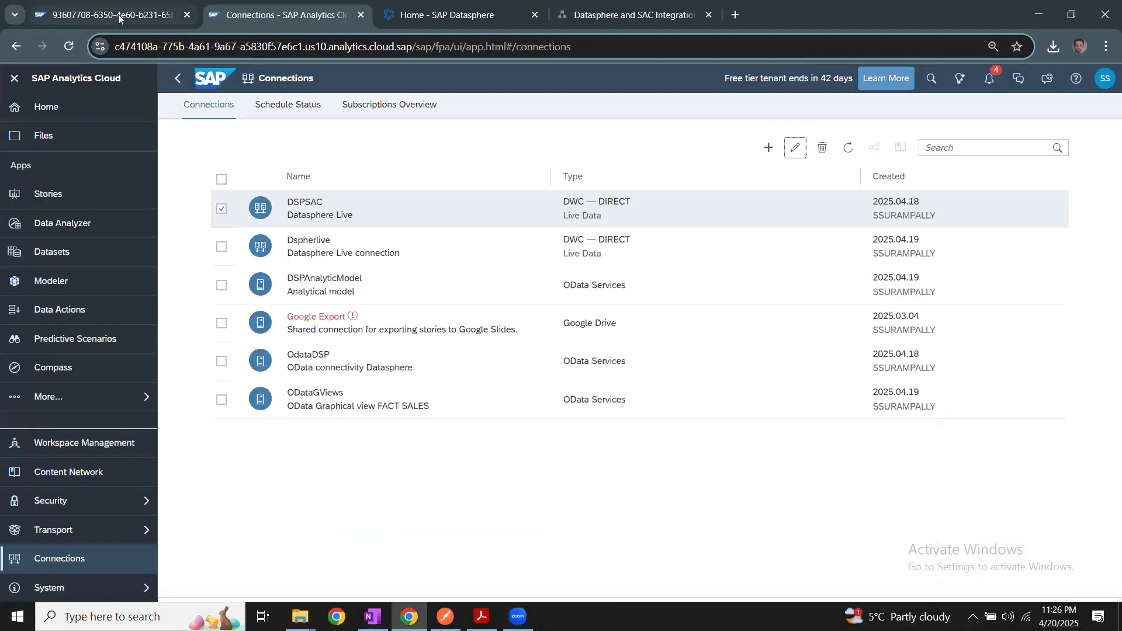
pyautogui.click(119, 17)
pyautogui.click(273, 21)
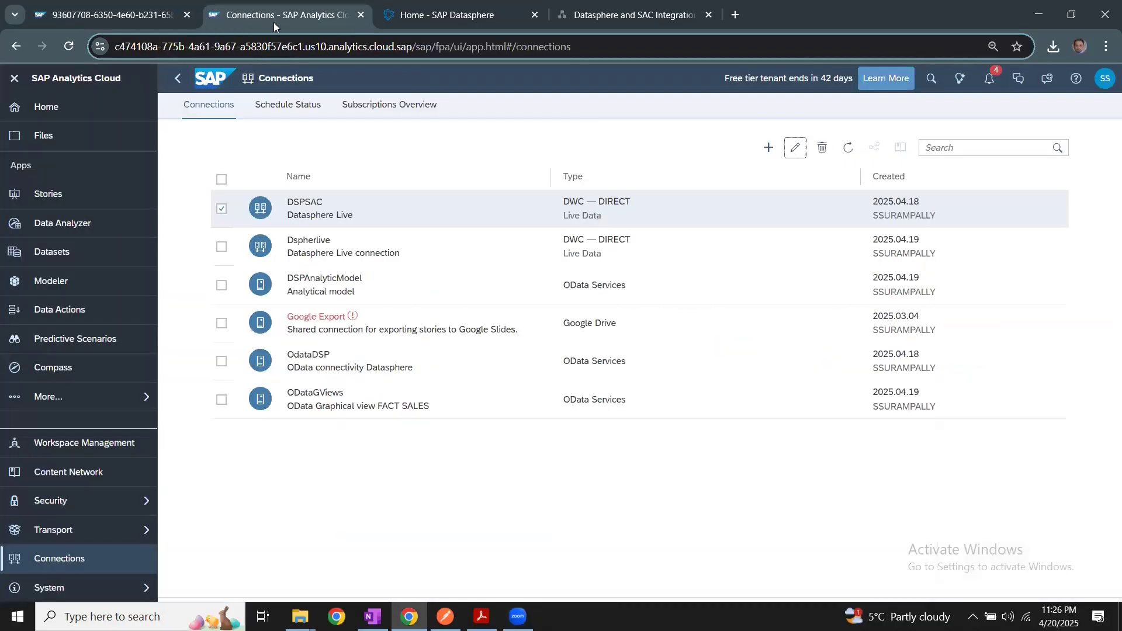
pyautogui.click(433, 21)
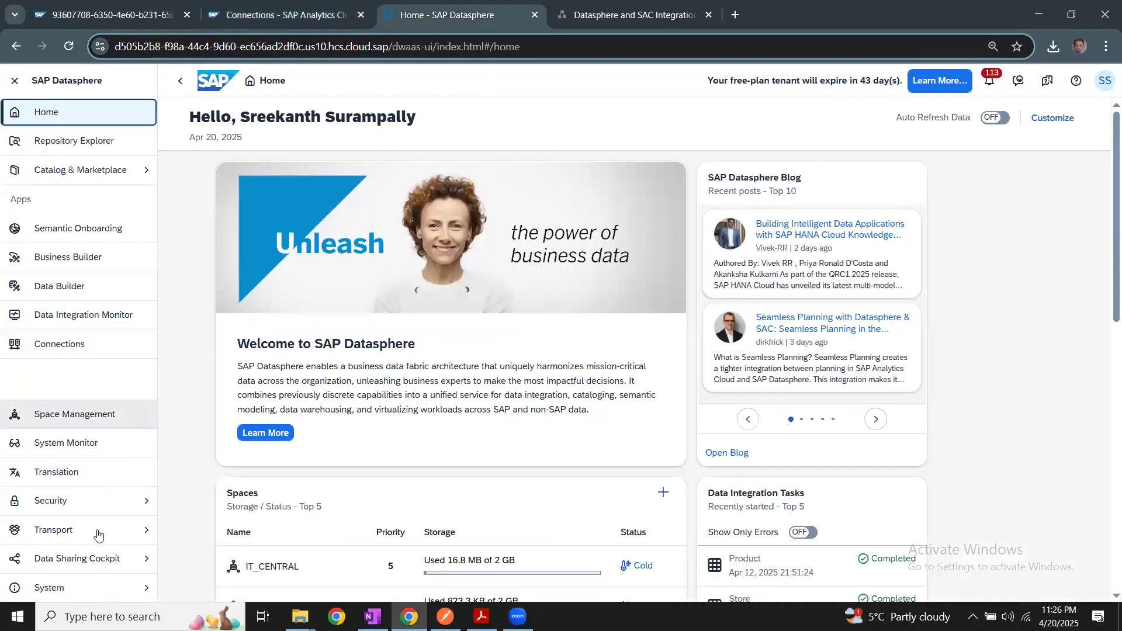
pyautogui.click(87, 590)
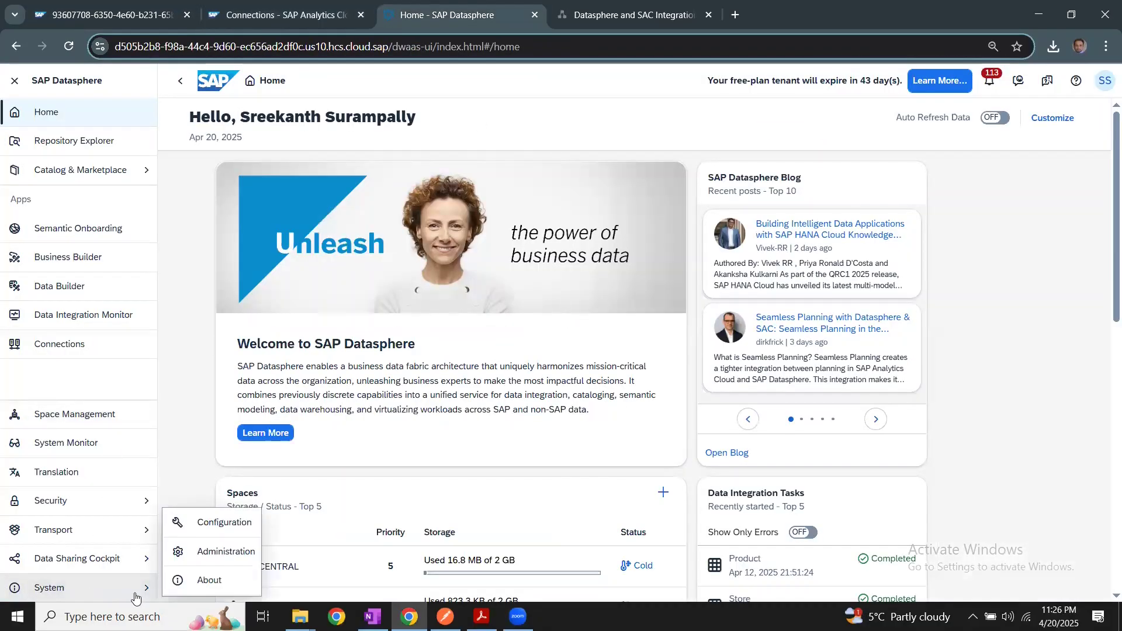
pyautogui.click(208, 551)
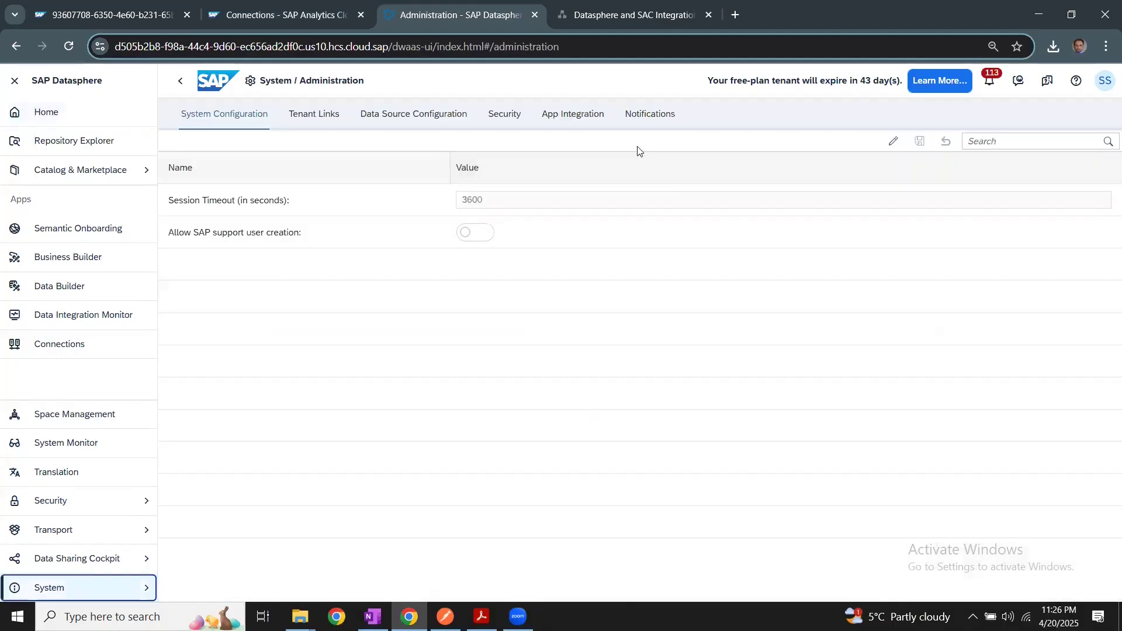
pyautogui.click(570, 115)
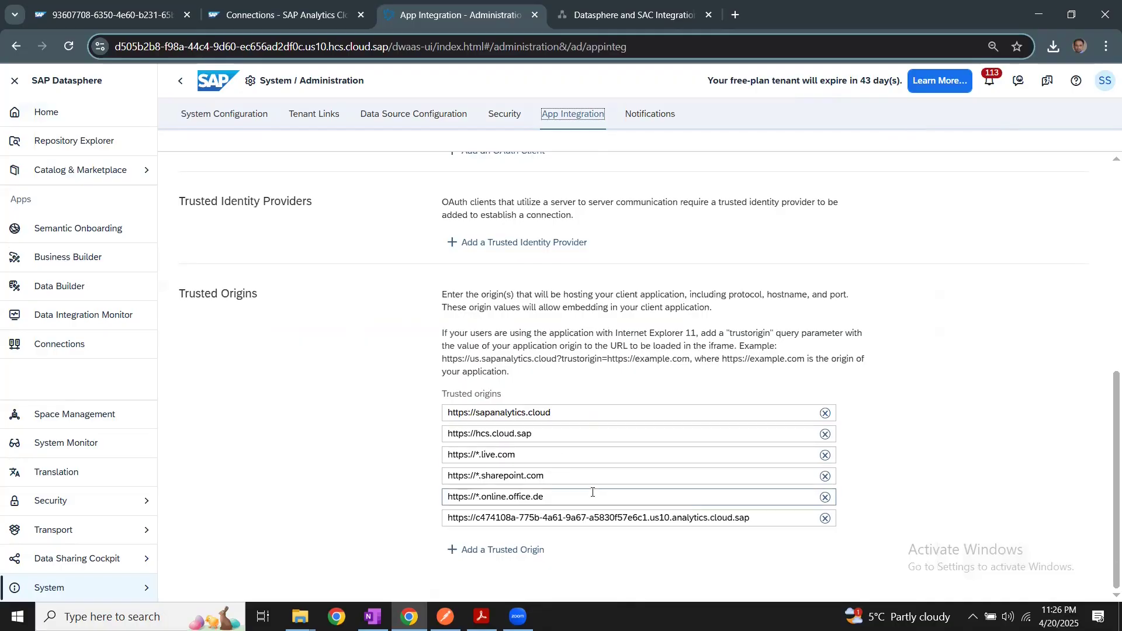
pyautogui.click(507, 554)
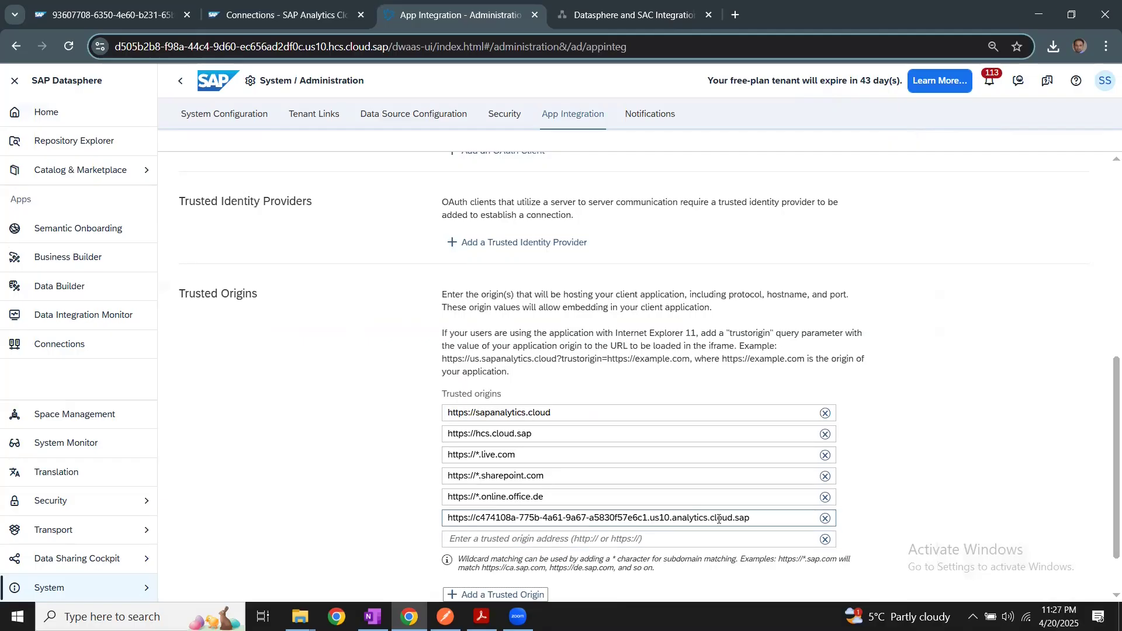
pyautogui.click(746, 519)
pyautogui.click(825, 538)
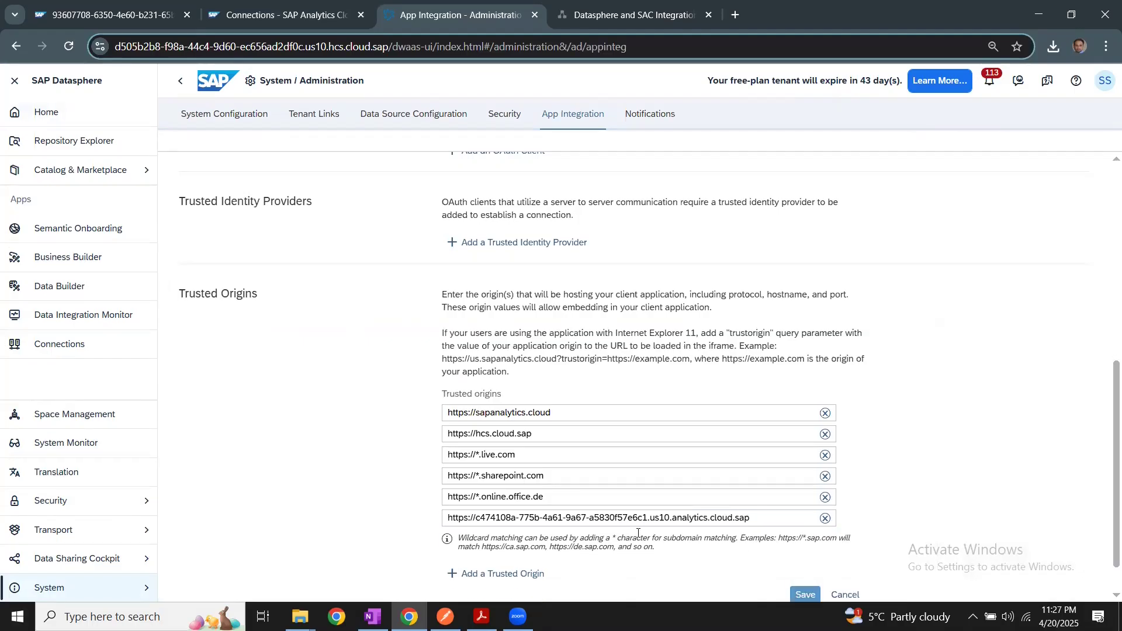
pyautogui.click(845, 595)
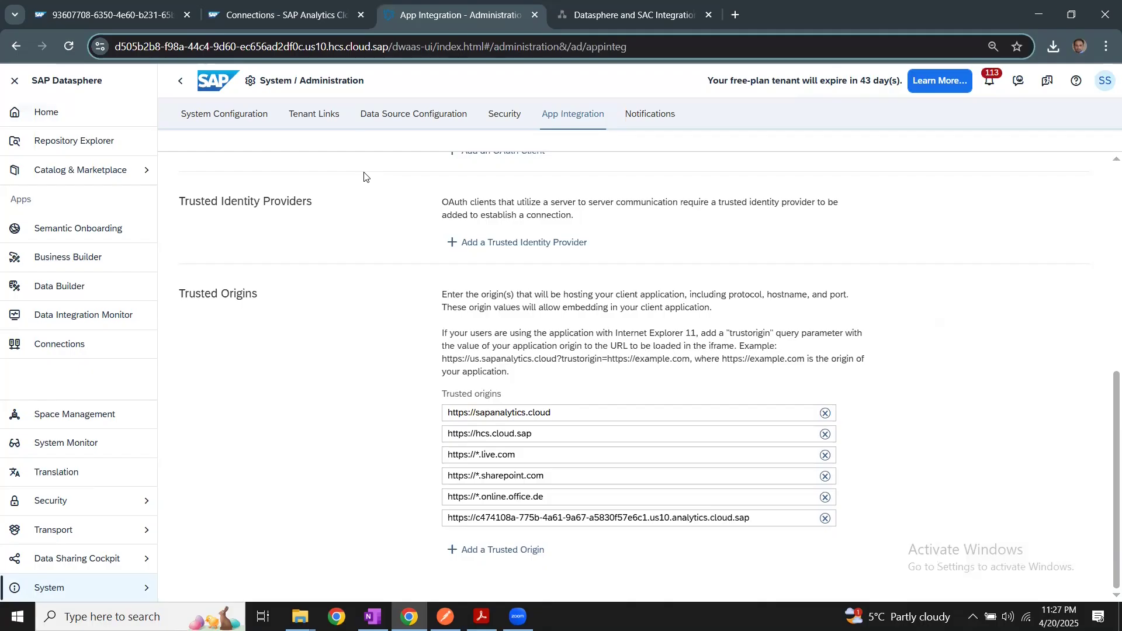
# Examine the fields for a new SAP Datasphere live connection in SAP Analytics Cloud, and cancel without creating it.
pyautogui.click(270, 17)
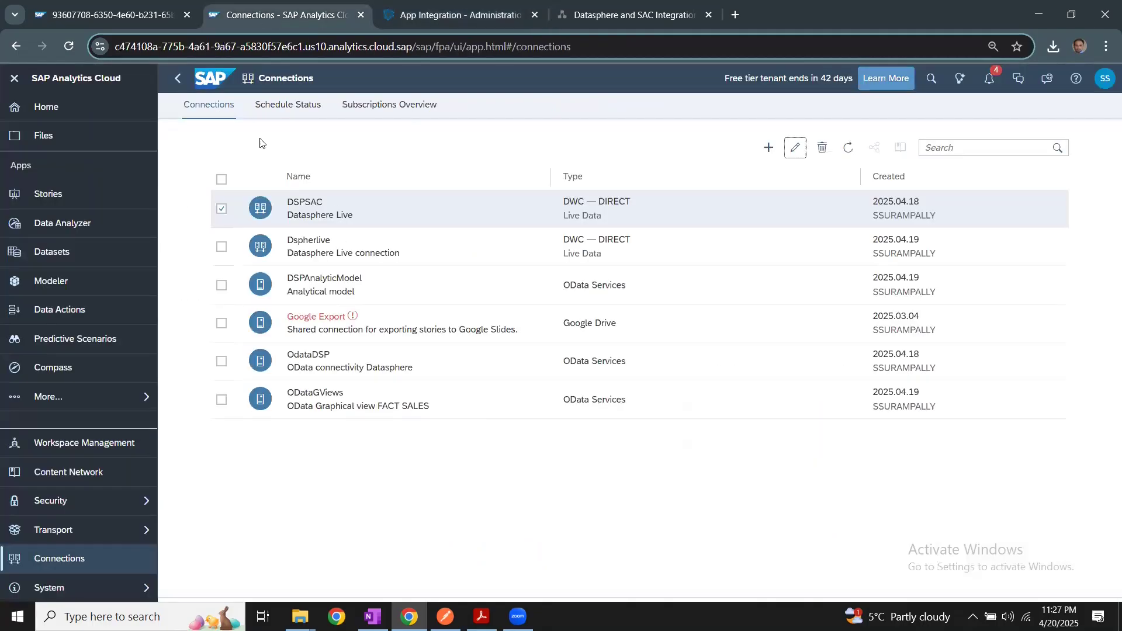
pyautogui.click(769, 148)
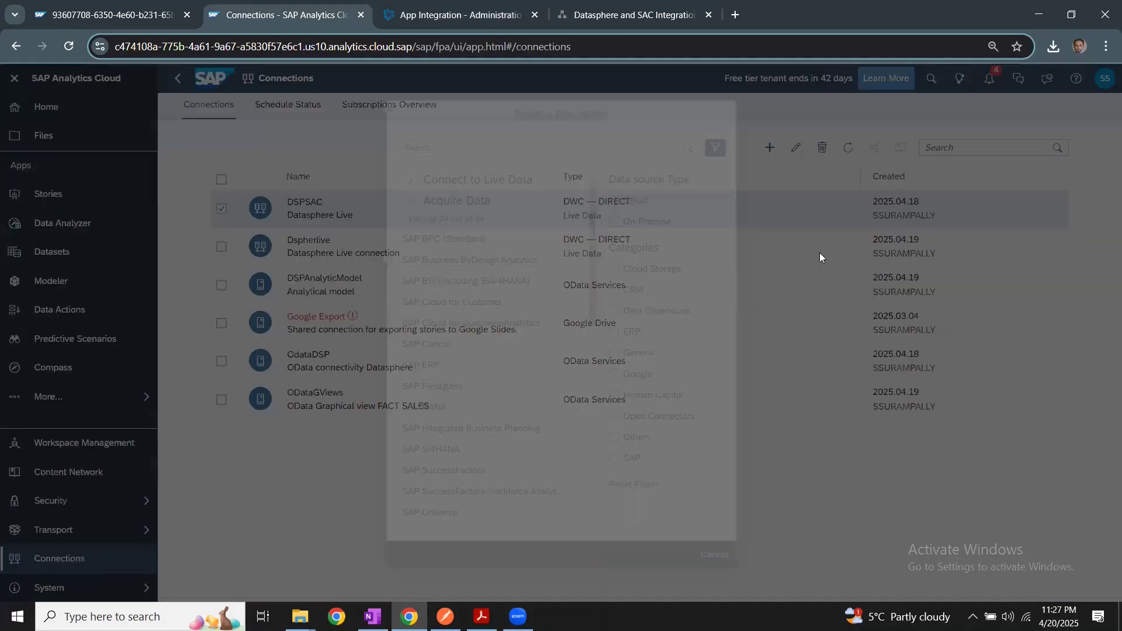
pyautogui.click(445, 148)
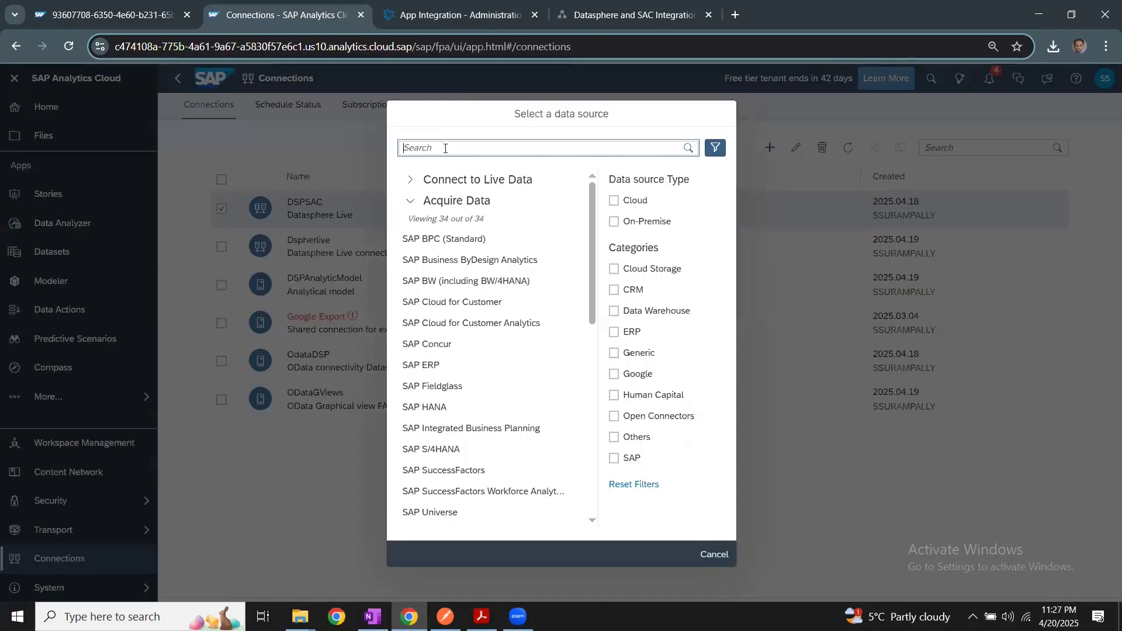
pyautogui.click(411, 180)
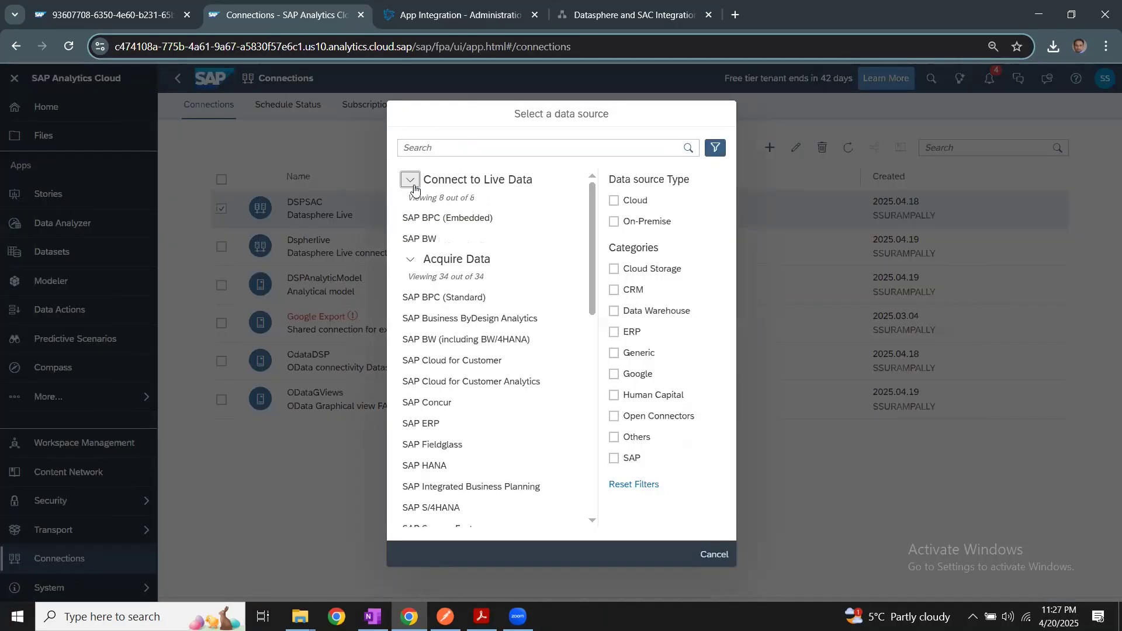
pyautogui.click(452, 284)
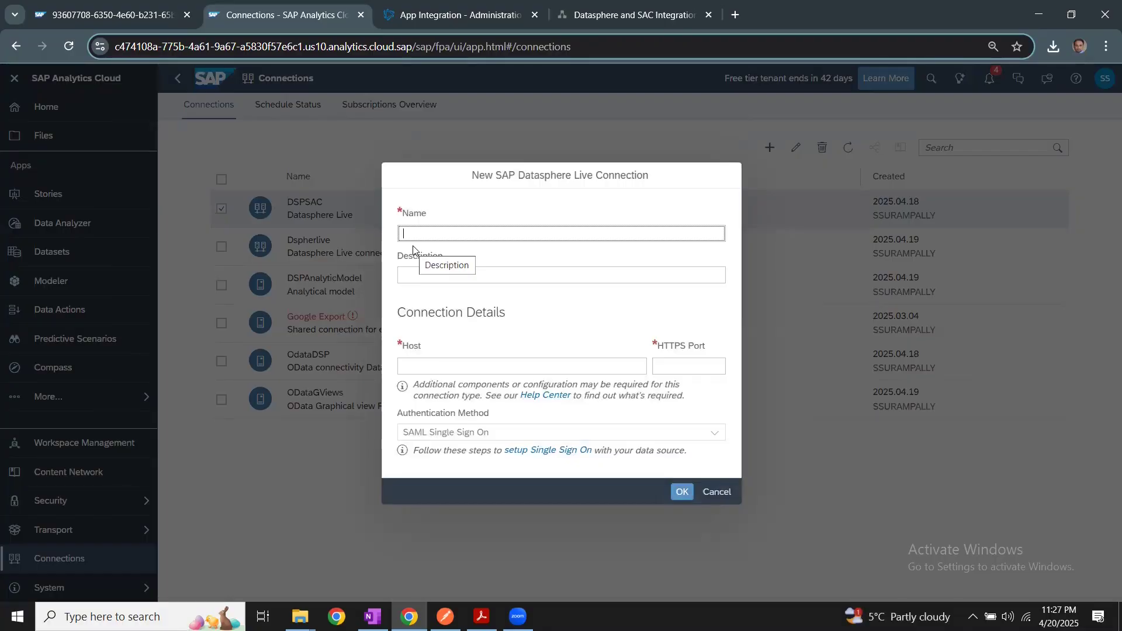
pyautogui.click(637, 368)
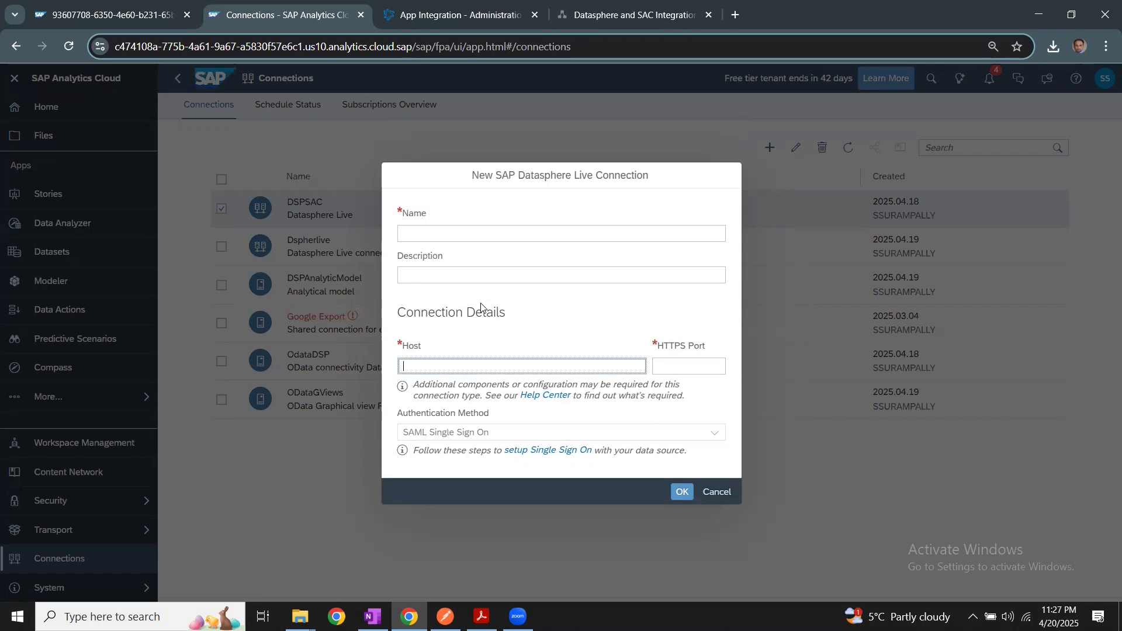
pyautogui.click(716, 491)
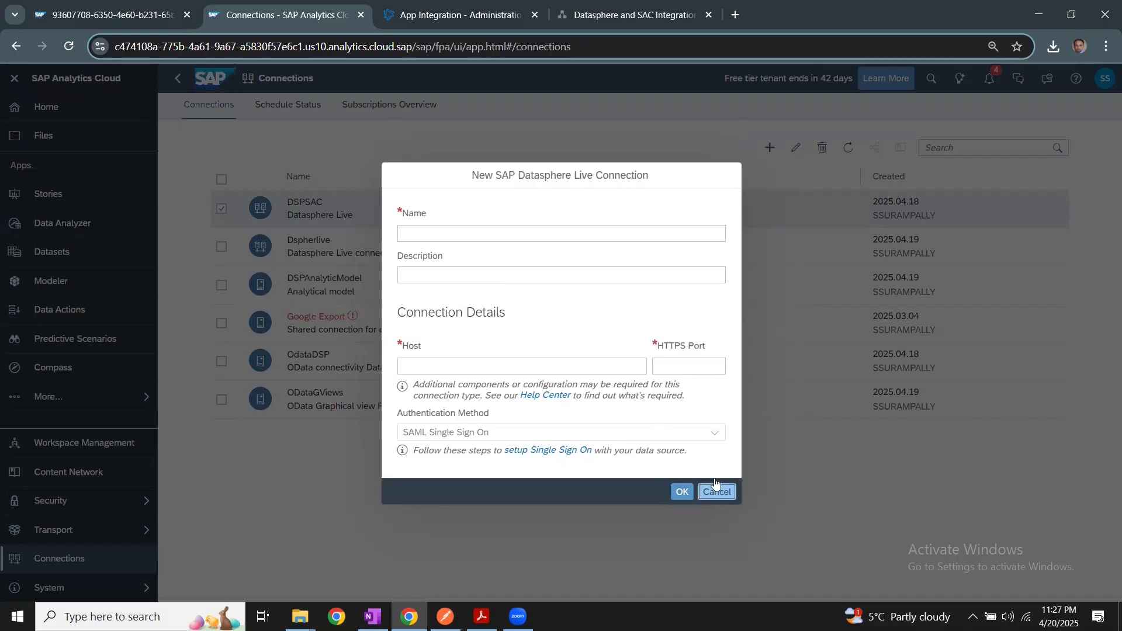
# Review the DSPSAC live connection's details against the Datasphere tenant's host address, and close them without changes.
pyautogui.click(793, 149)
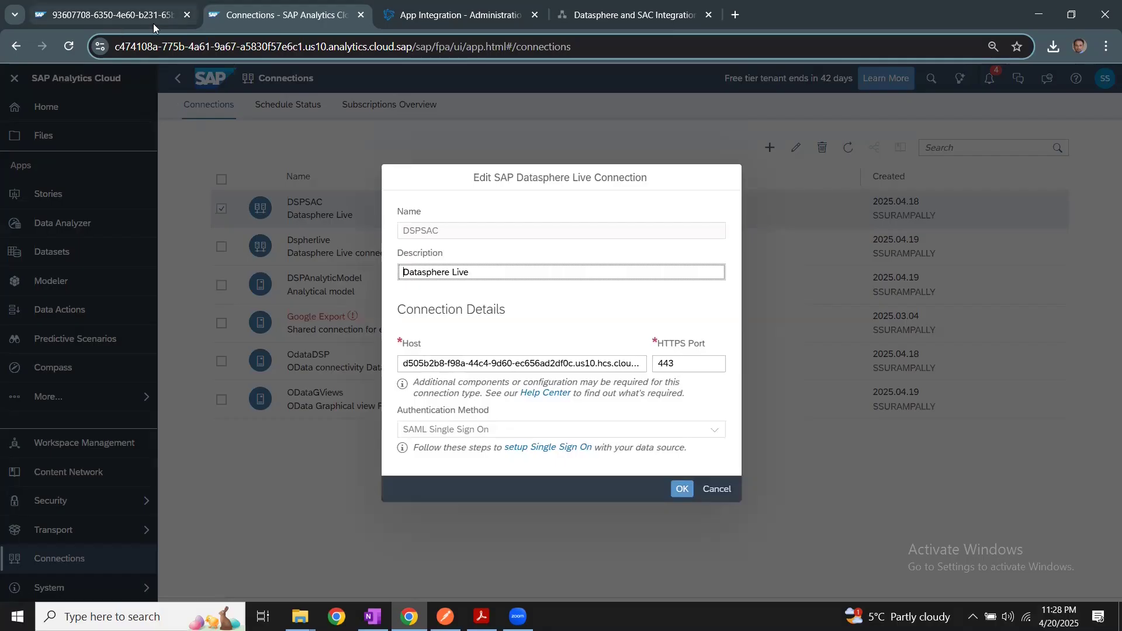
pyautogui.click(138, 13)
pyautogui.hotkey('ctrl', '3')
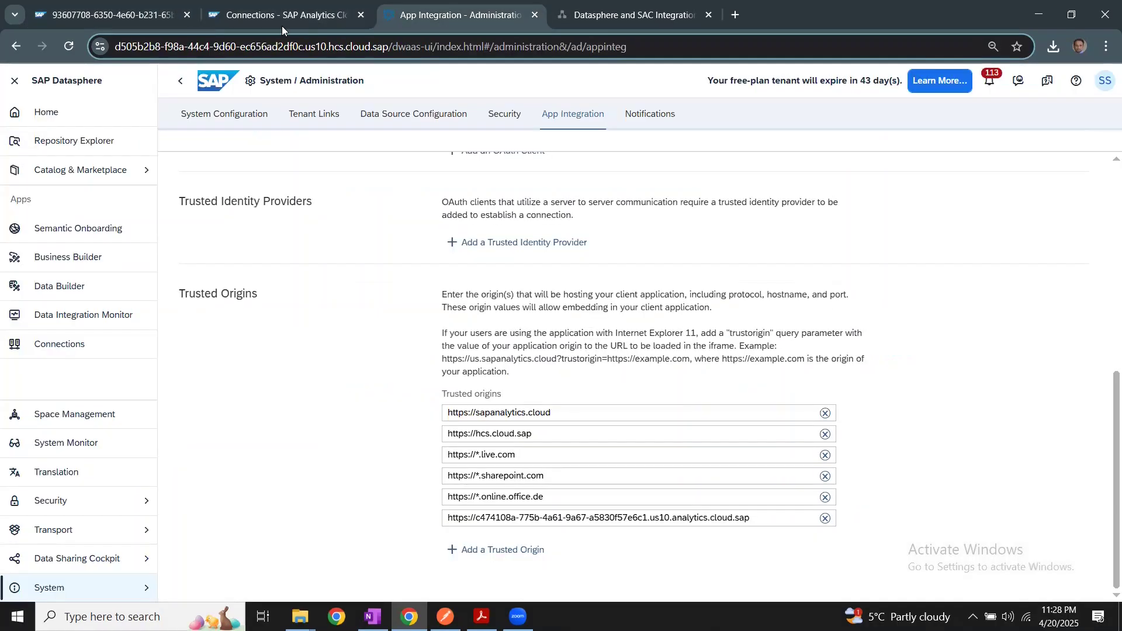
pyautogui.click(316, 16)
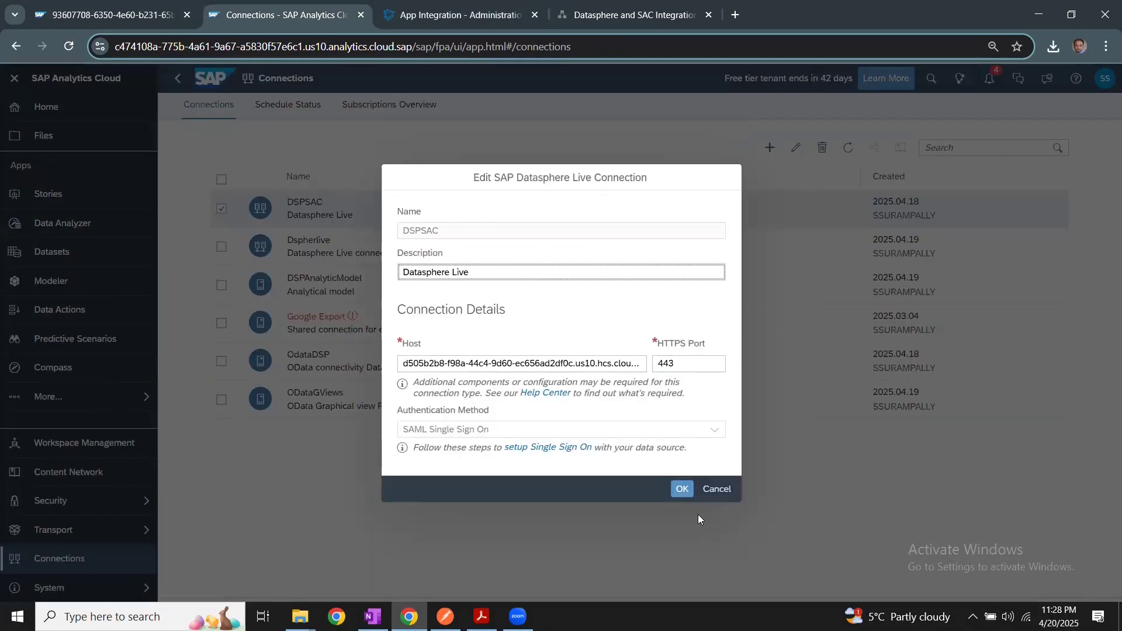
pyautogui.click(713, 493)
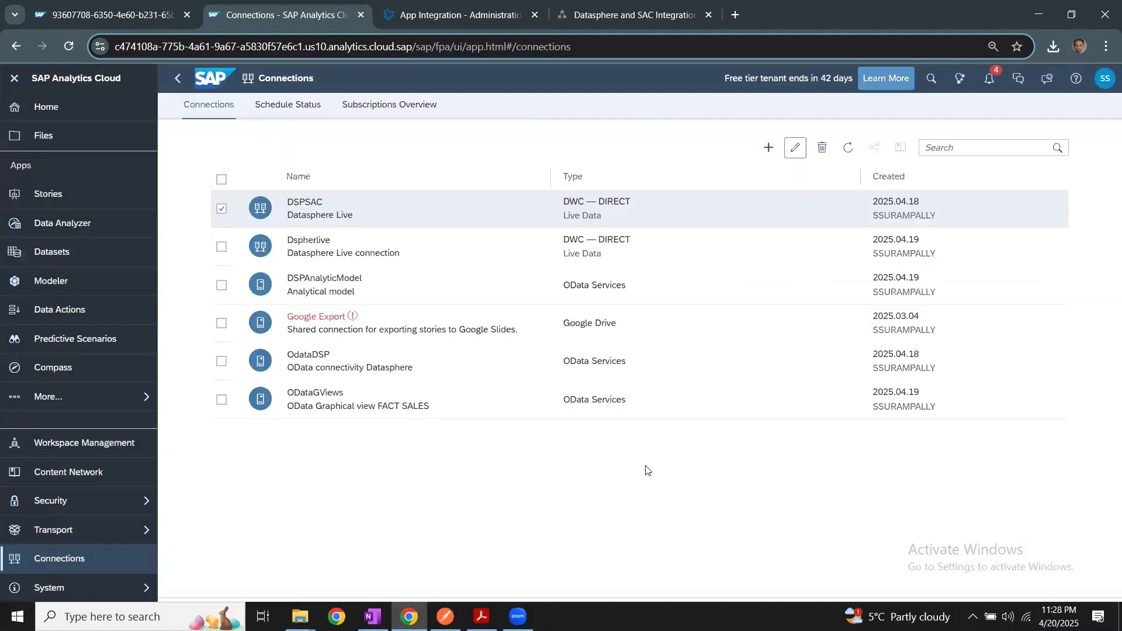
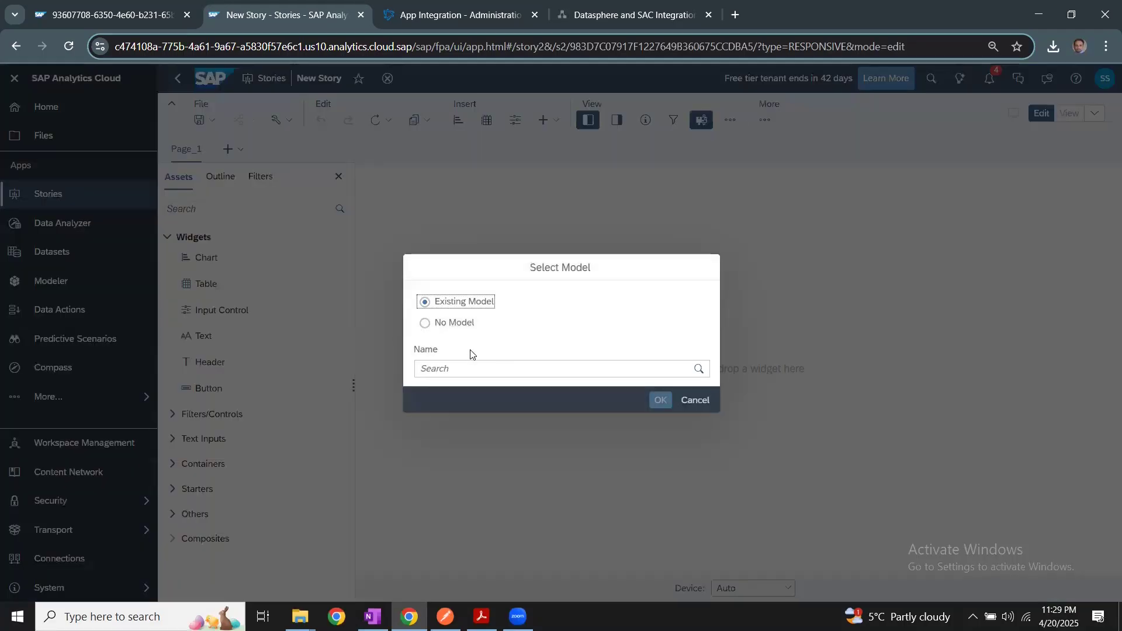
# Base the new story's table on the AN_SALES model from DSPSAC, under IT_CENTRAL / DSP-APR25 / FlatFile / Modeling / Analytic_Models.
pyautogui.click(531, 389)
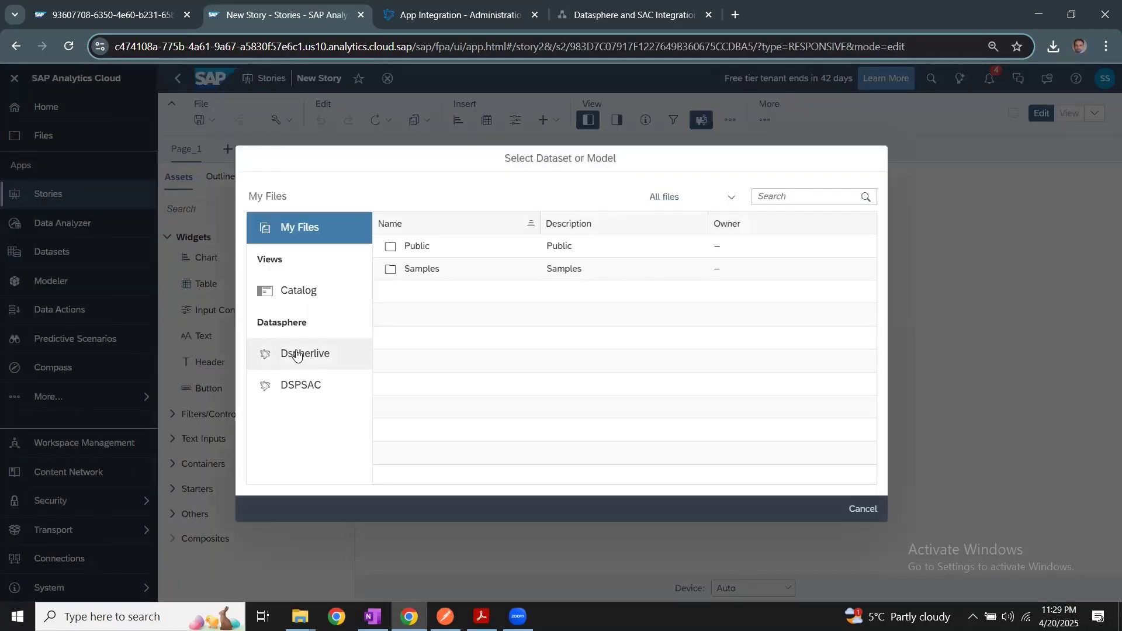
pyautogui.click(308, 390)
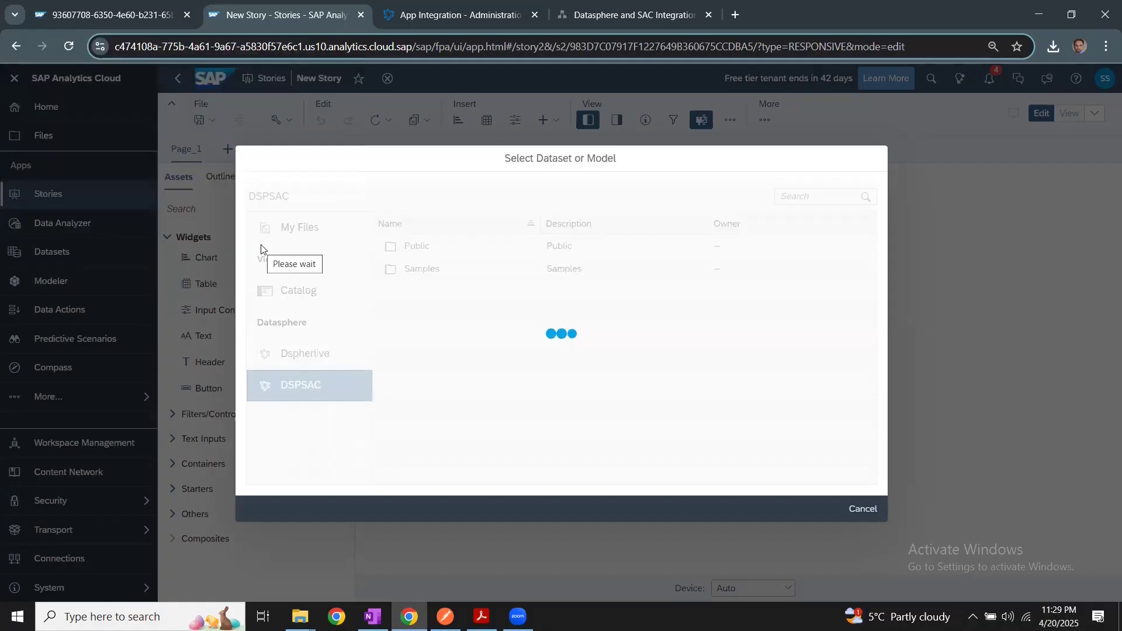
pyautogui.click(432, 250)
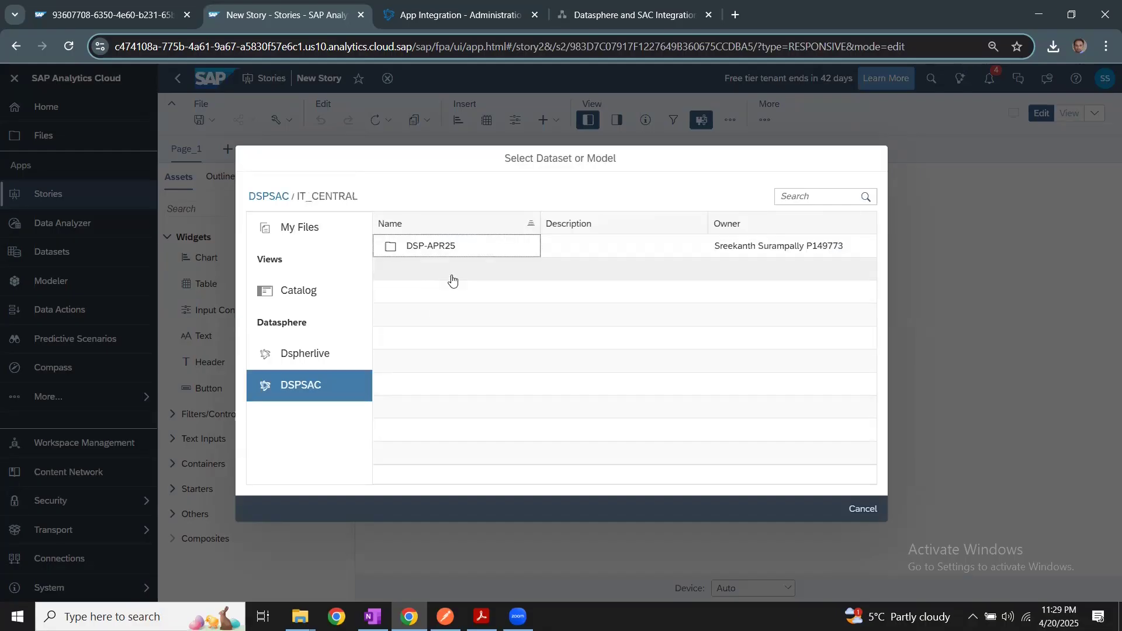
pyautogui.click(426, 244)
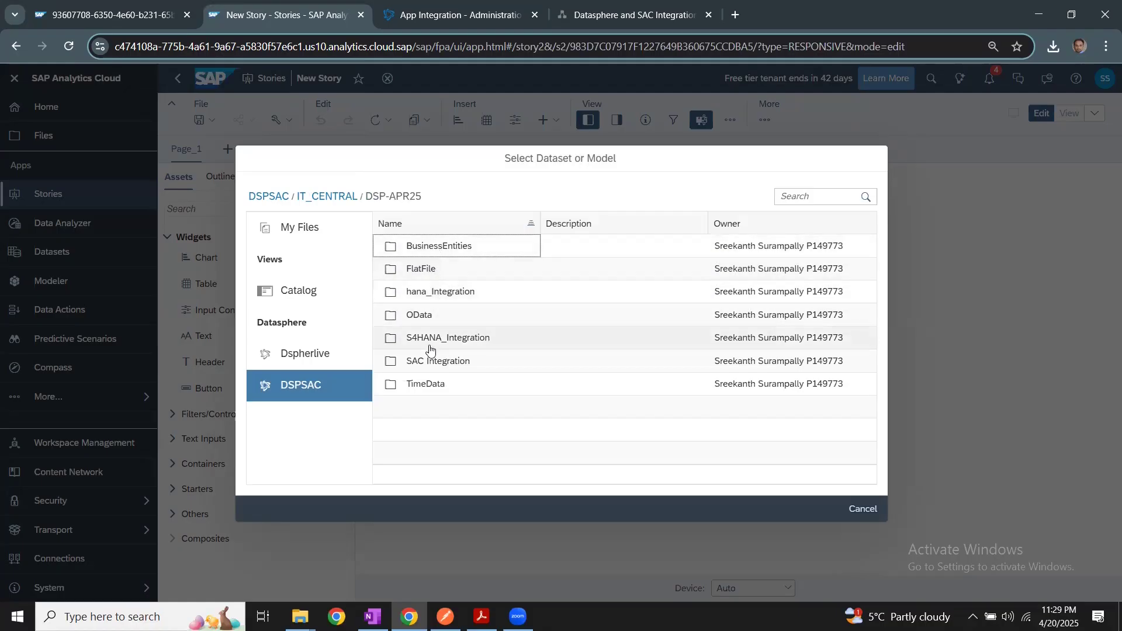
pyautogui.click(444, 270)
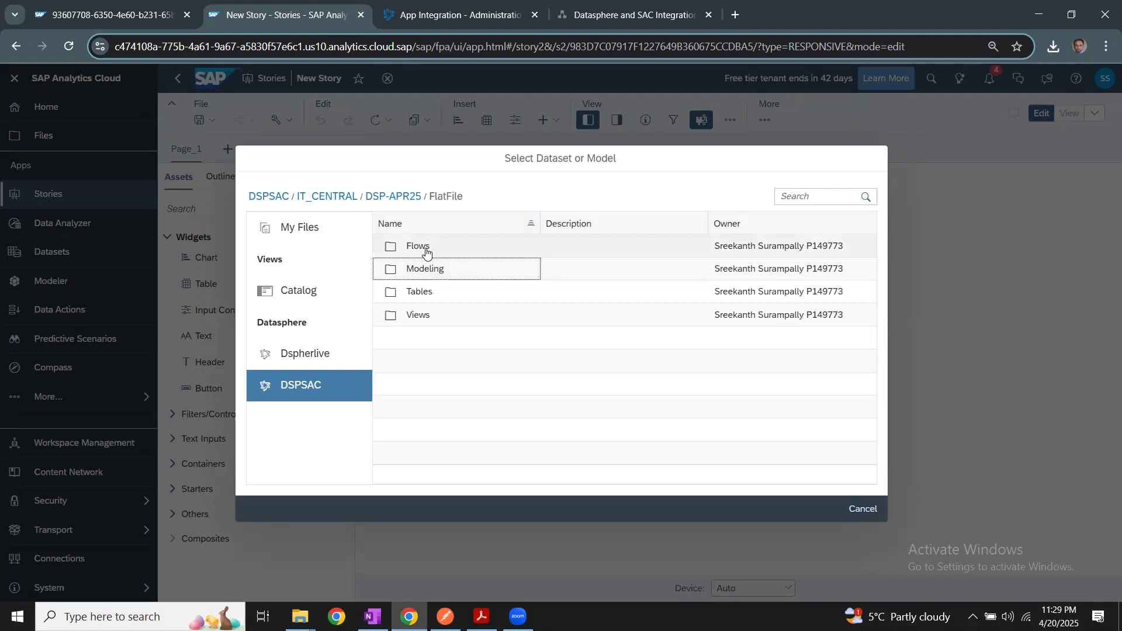
pyautogui.click(432, 270)
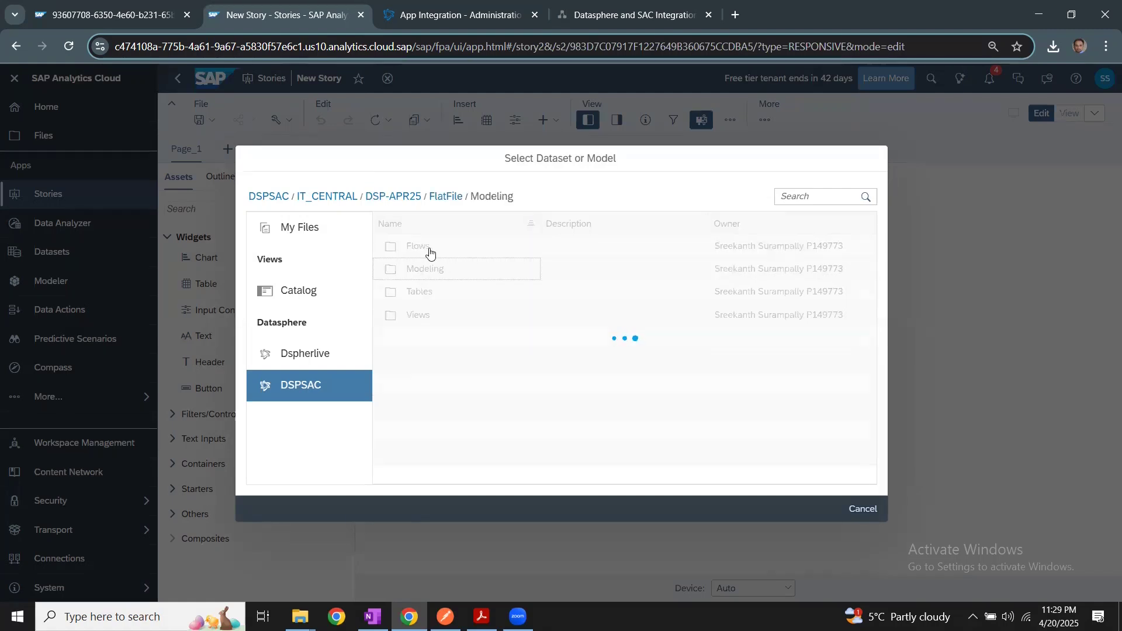
pyautogui.click(430, 248)
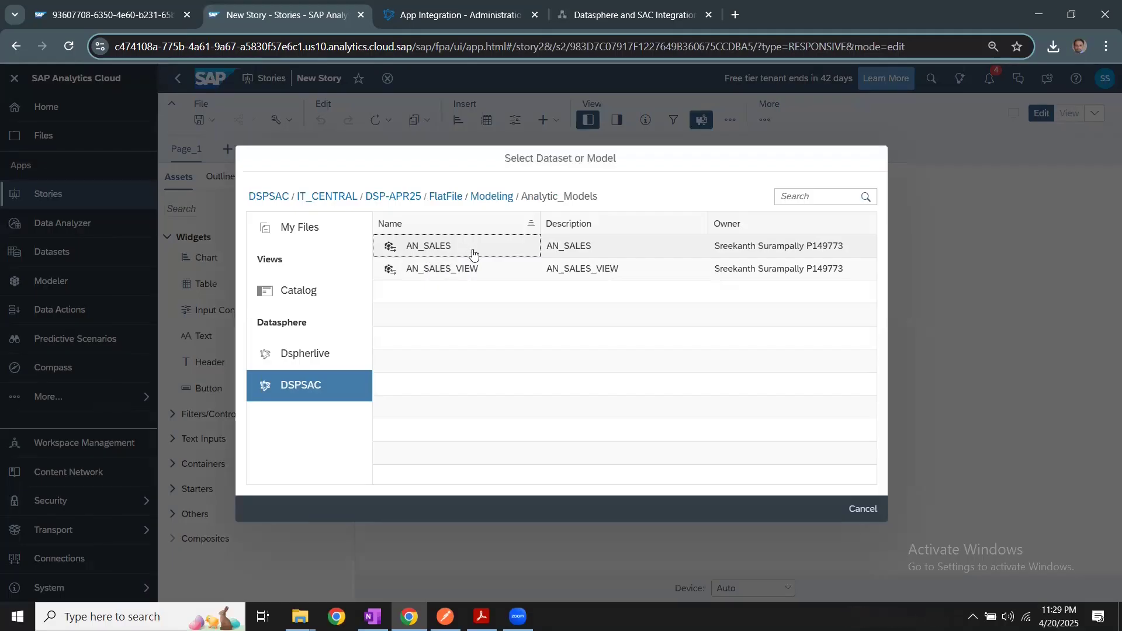
pyautogui.click(474, 252)
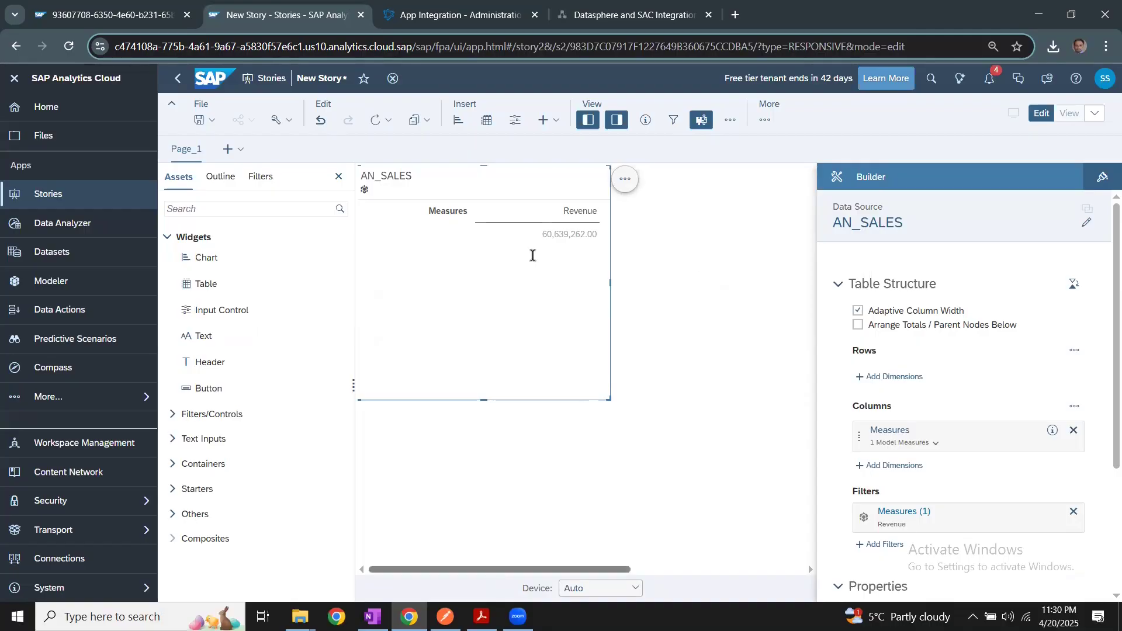
# Switch back to the Datasphere and SAC Connectivity diagram in Adobe Acrobat.
pyautogui.hotkey('alt', 'Tab')
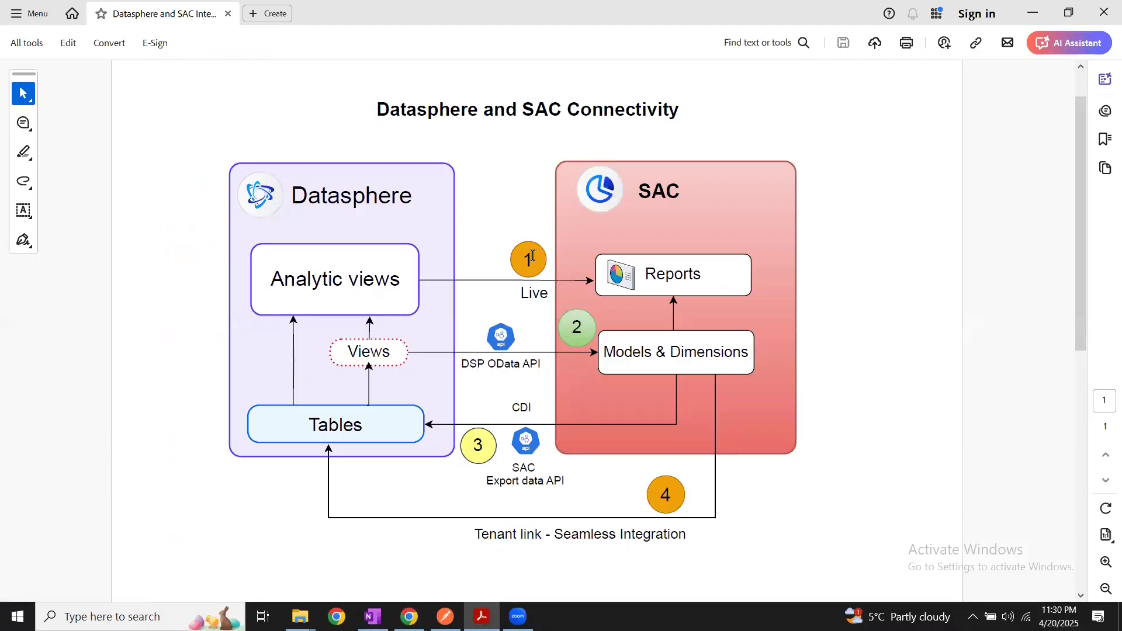